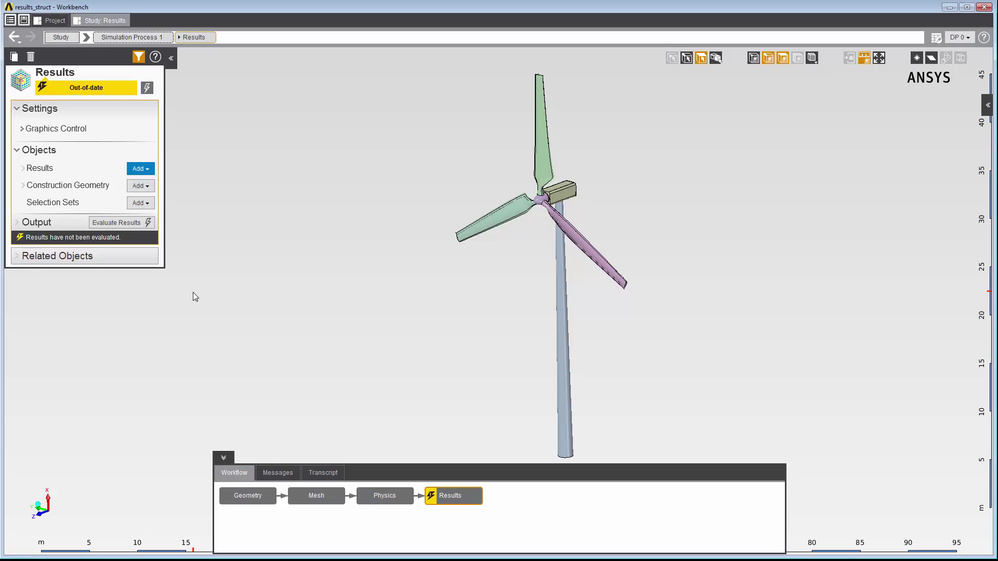
Add an Equivalent Stress result and evaluate it, giving a 64.063 Pa to 1.9865E+08 Pa contour
right_click(193, 292)
mouse_move(234, 301)
mouse_move(305, 304)
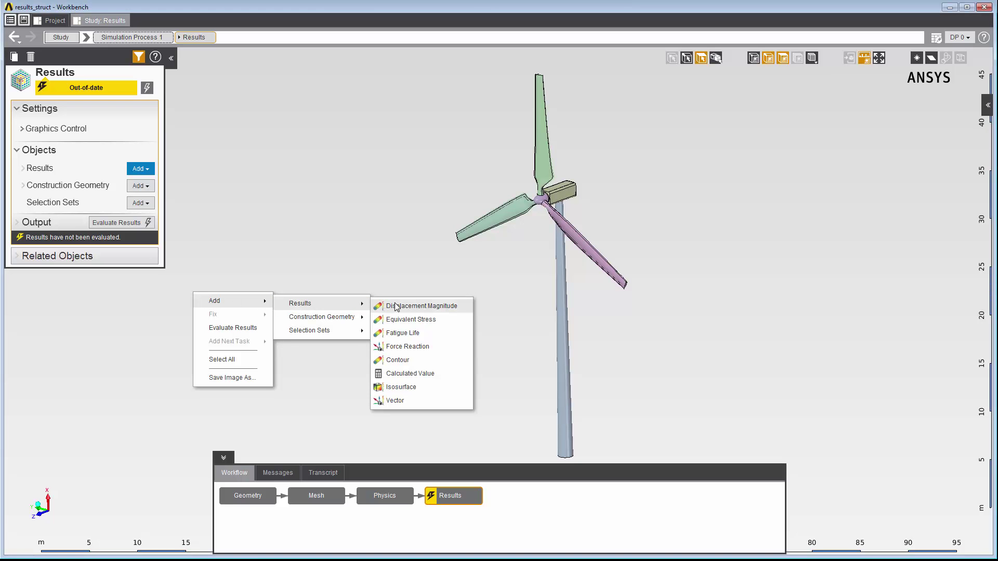
left_click(401, 319)
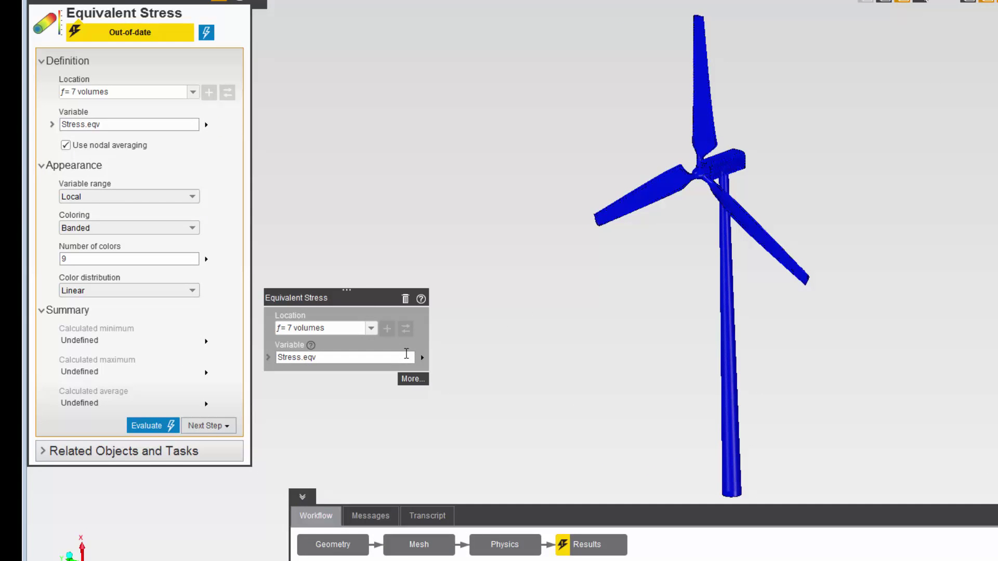
left_click(207, 35)
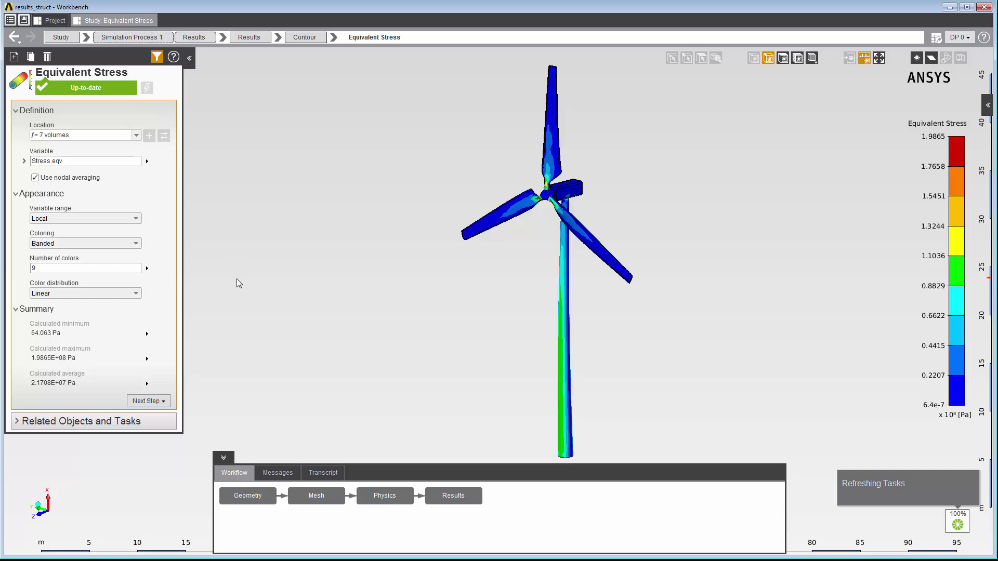
Set the Equivalent Stress contour's Coloring to Smooth
left_click(134, 245)
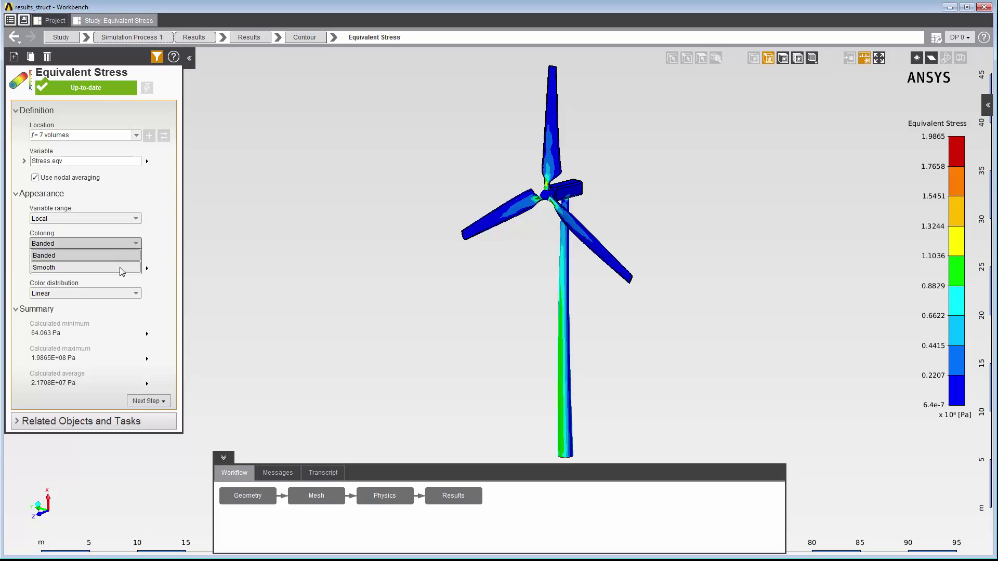
left_click(120, 268)
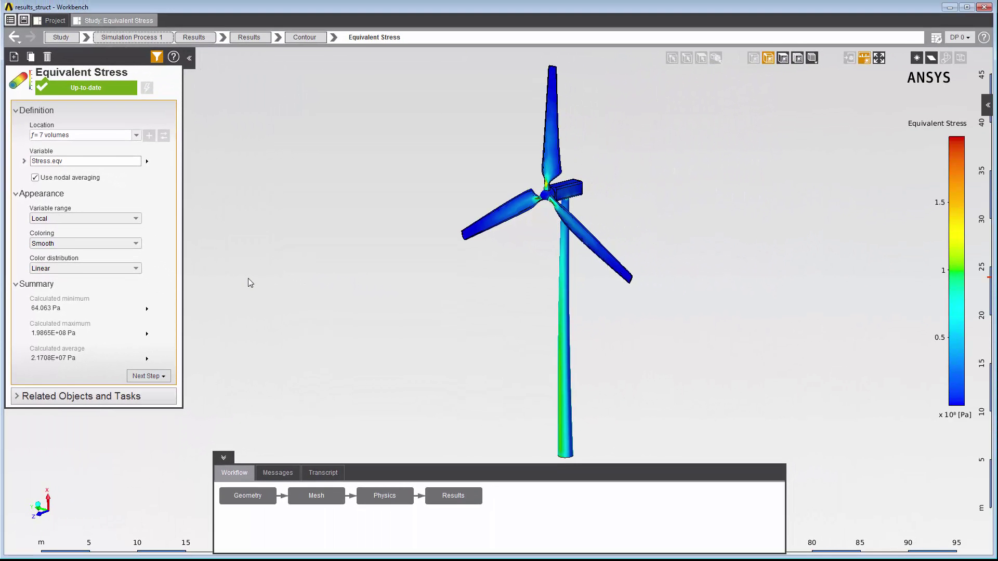
Animate the Equivalent Stress result on the turbine from the viewport menu
right_click(248, 278)
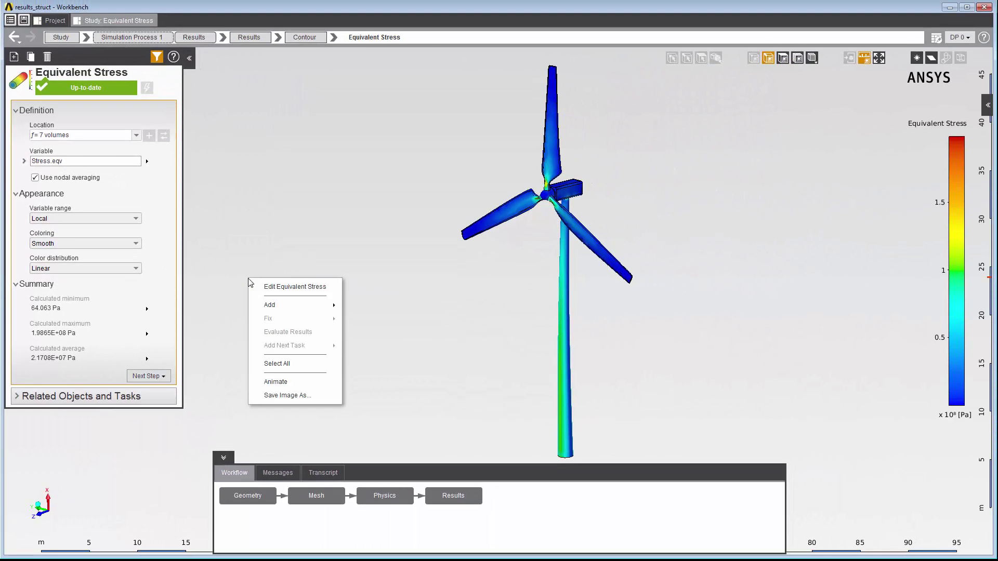
left_click(274, 378)
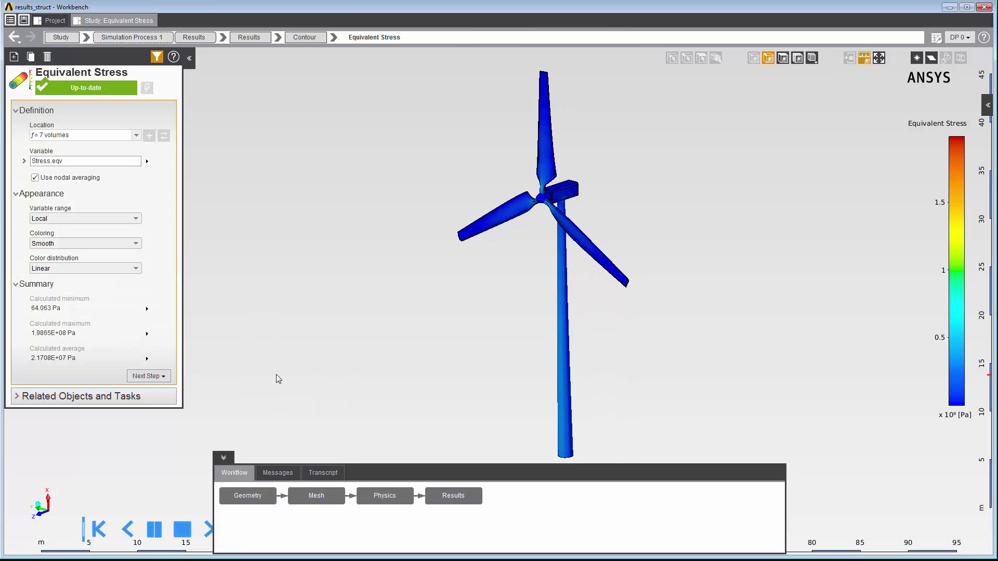
Add a Vector result with Displacement as its variable
right_click(285, 334)
mouse_move(312, 360)
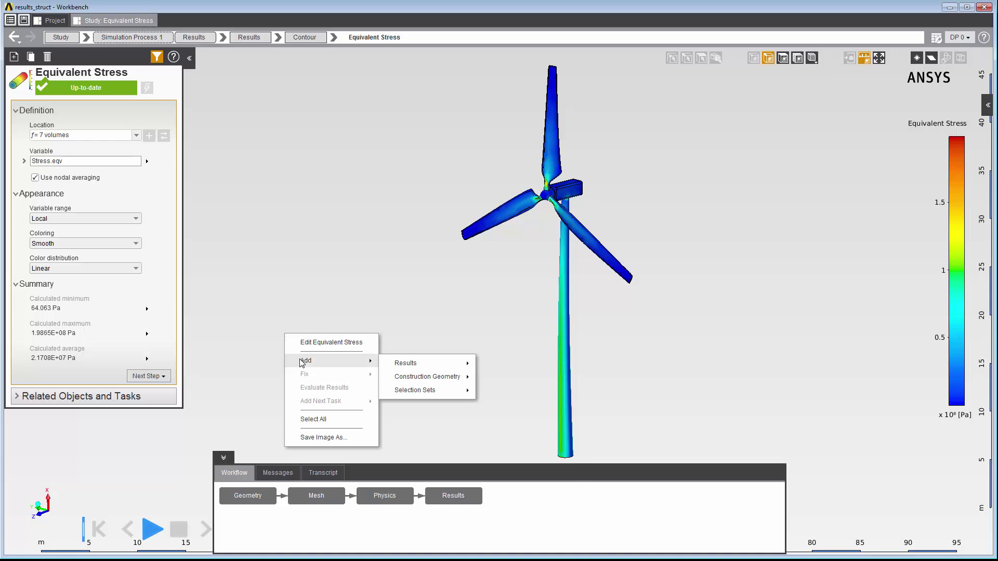
mouse_move(408, 362)
left_click(566, 460)
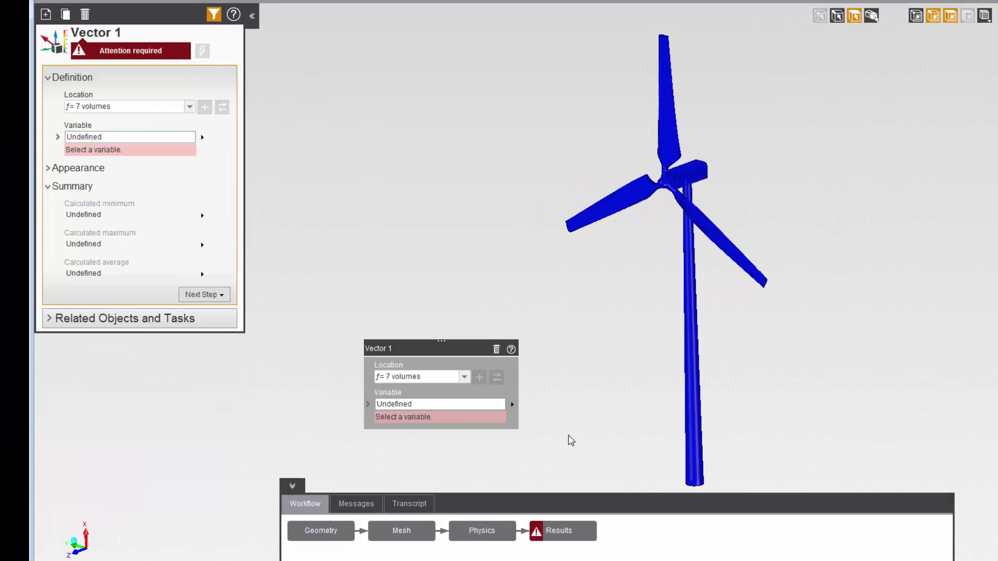
left_click(439, 404)
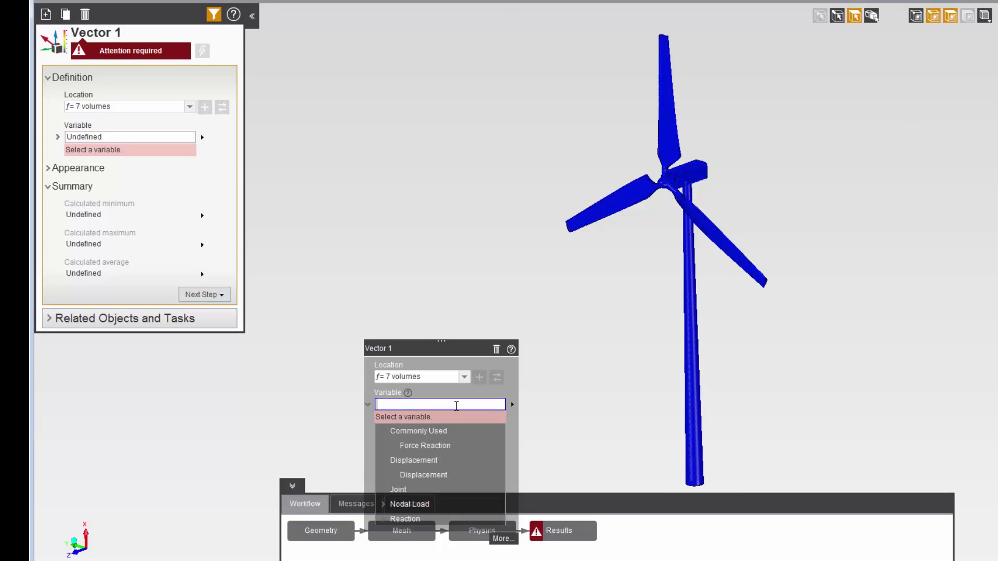
left_click(409, 476)
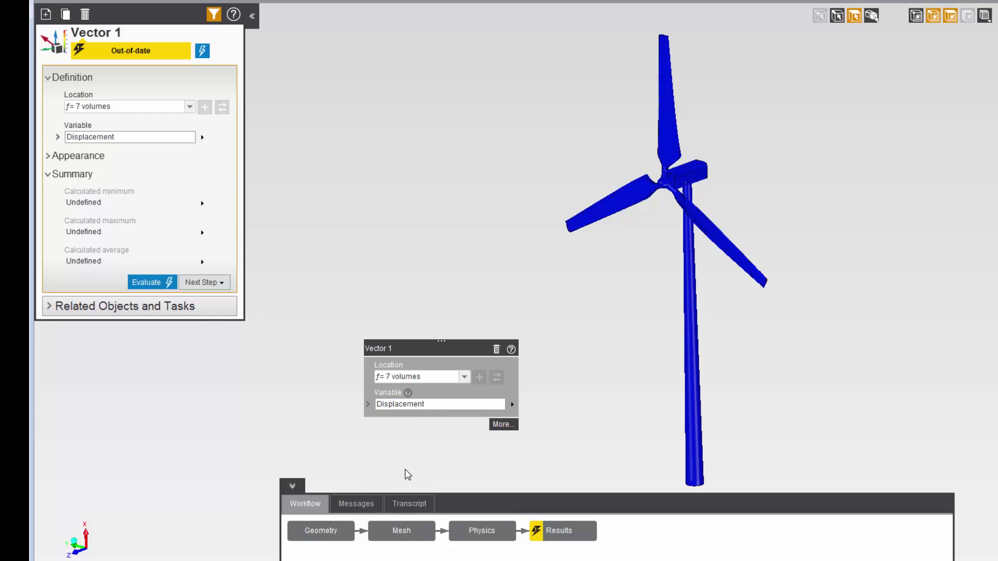
Set the displacement vectors' Coloring to Smooth and evaluate them
left_click(50, 156)
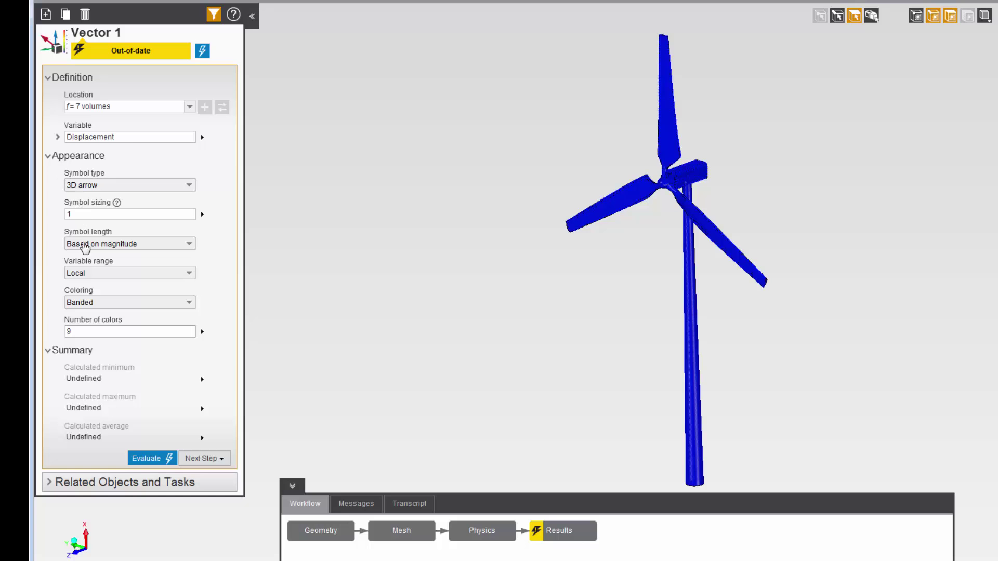
left_click(87, 303)
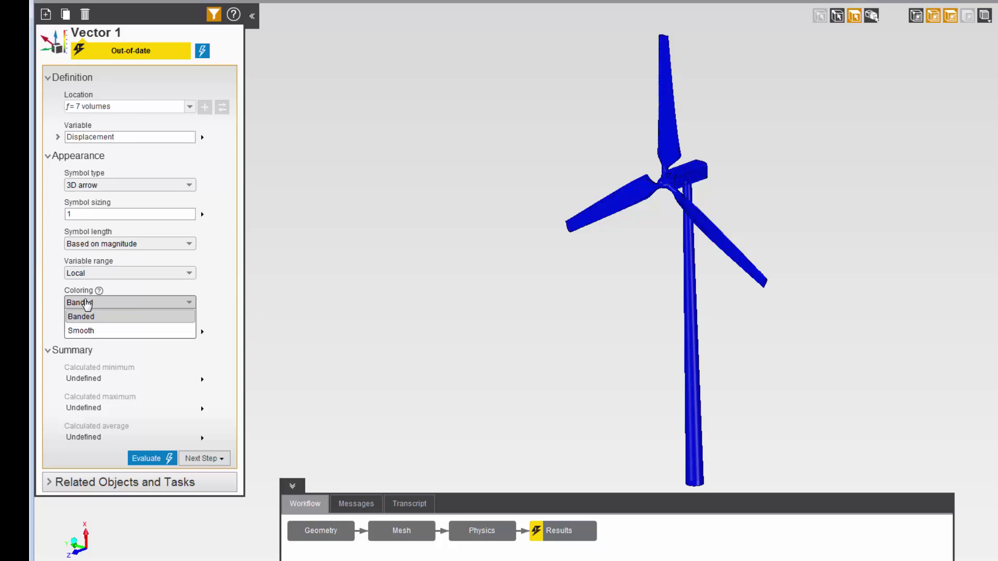
left_click(88, 331)
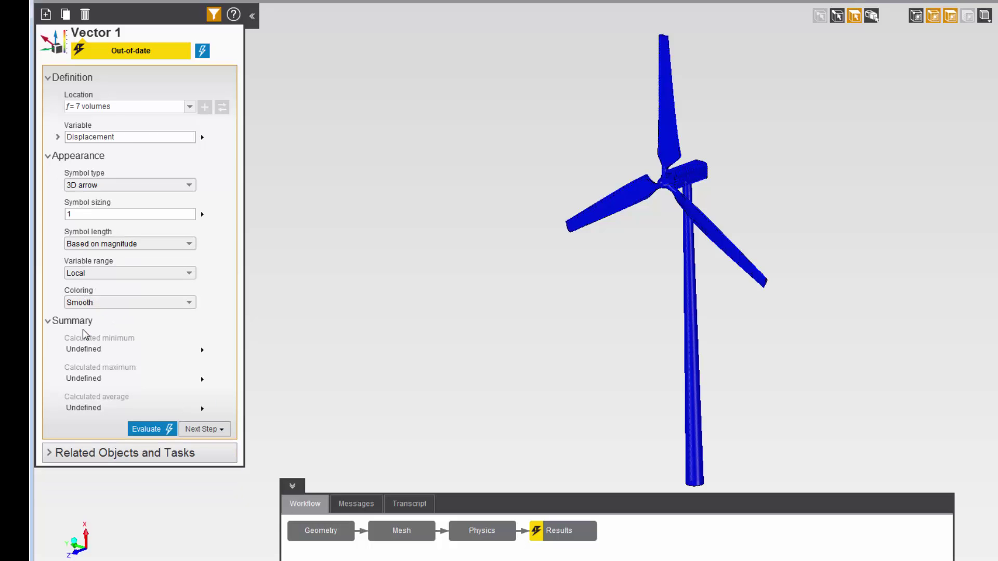
left_click(146, 429)
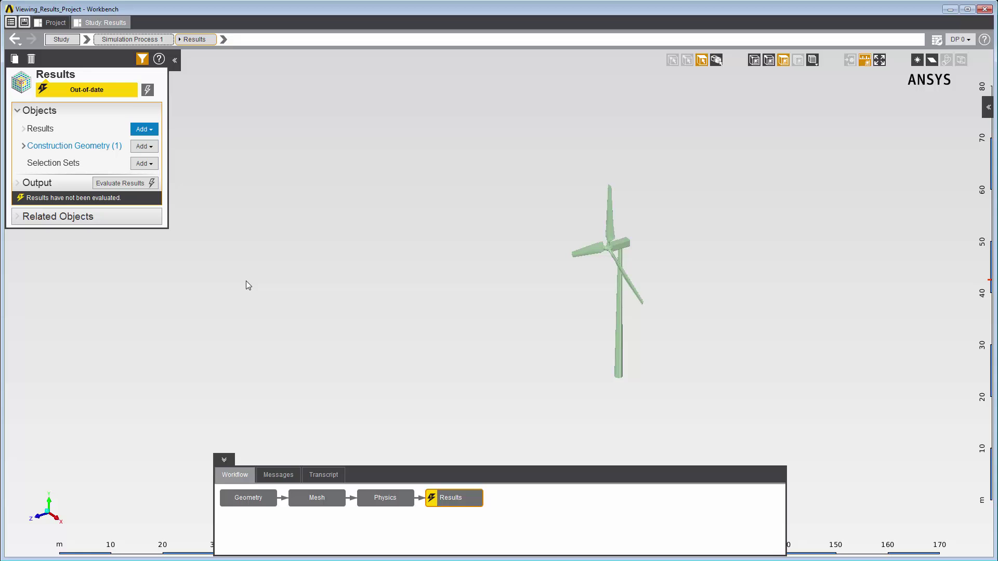
Add and evaluate a Turbulence Kinetic Energy isosurface with 5 isovalues from 5.741 to 51.669
right_click(246, 281)
mouse_move(254, 286)
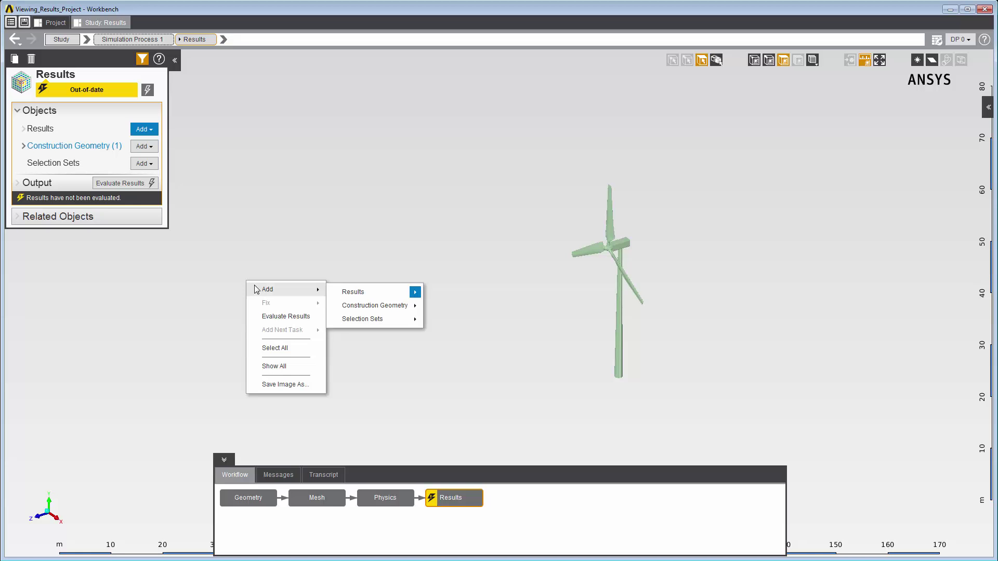
mouse_move(408, 292)
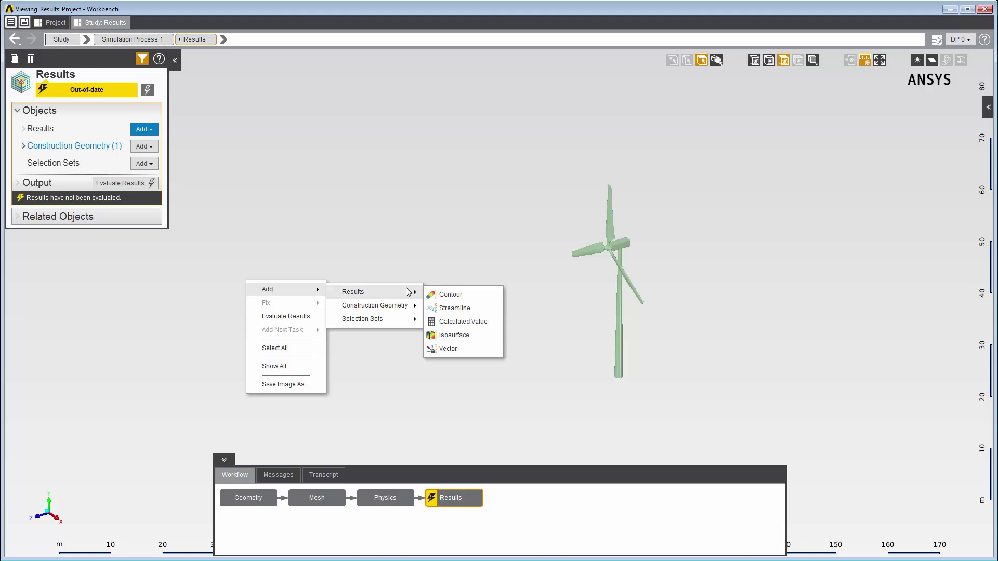
left_click(453, 335)
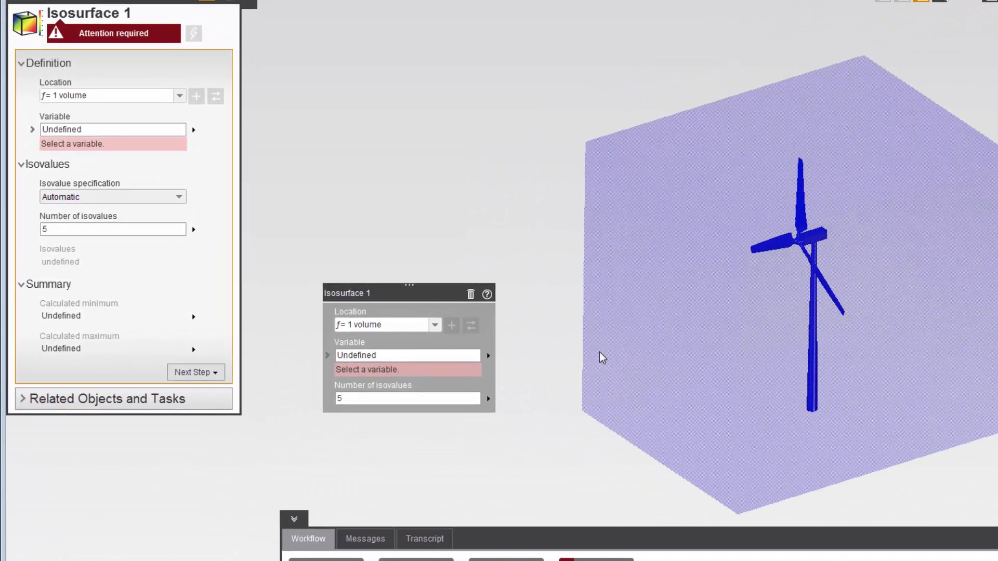
left_click(471, 354)
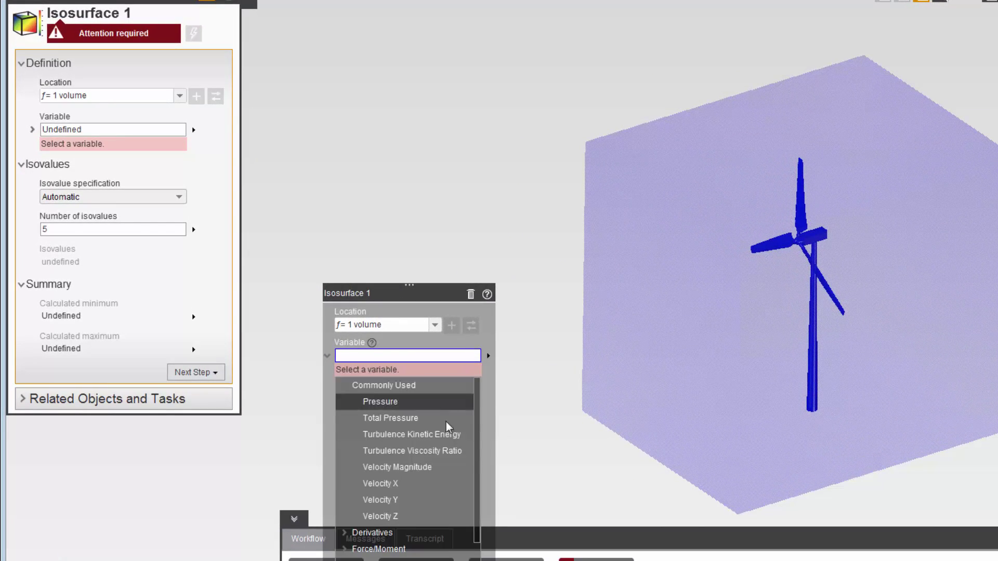
left_click(445, 438)
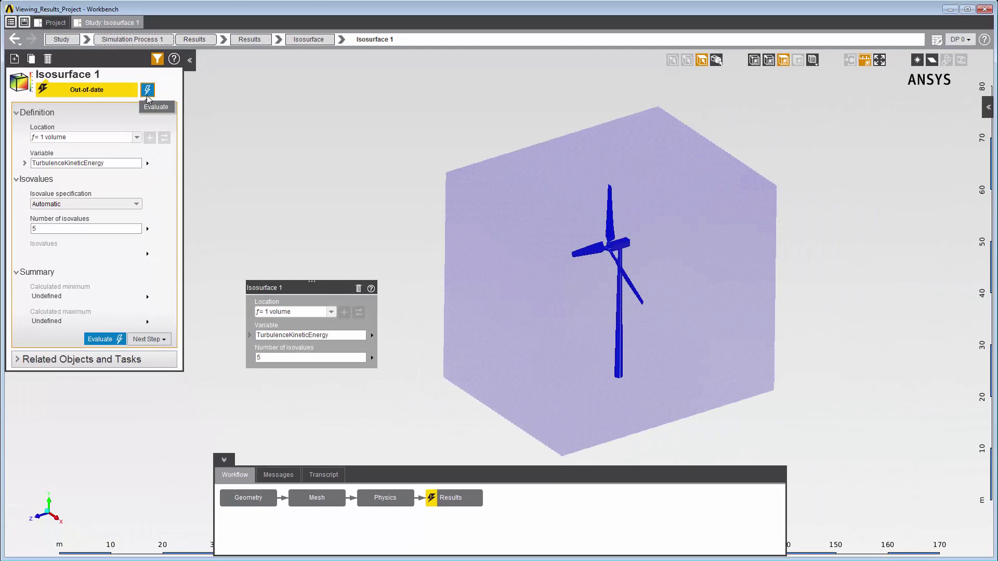
left_click(148, 90)
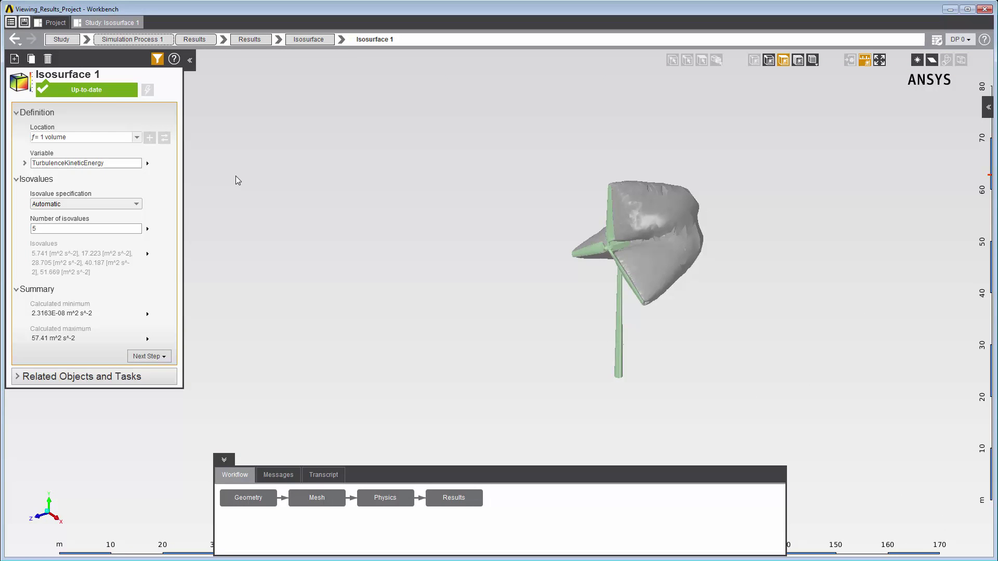
Add a Pressure contour on Isosurface 1 and evaluate it (-614.12 Pa to 4.2479 Pa)
right_click(235, 176)
mouse_move(254, 203)
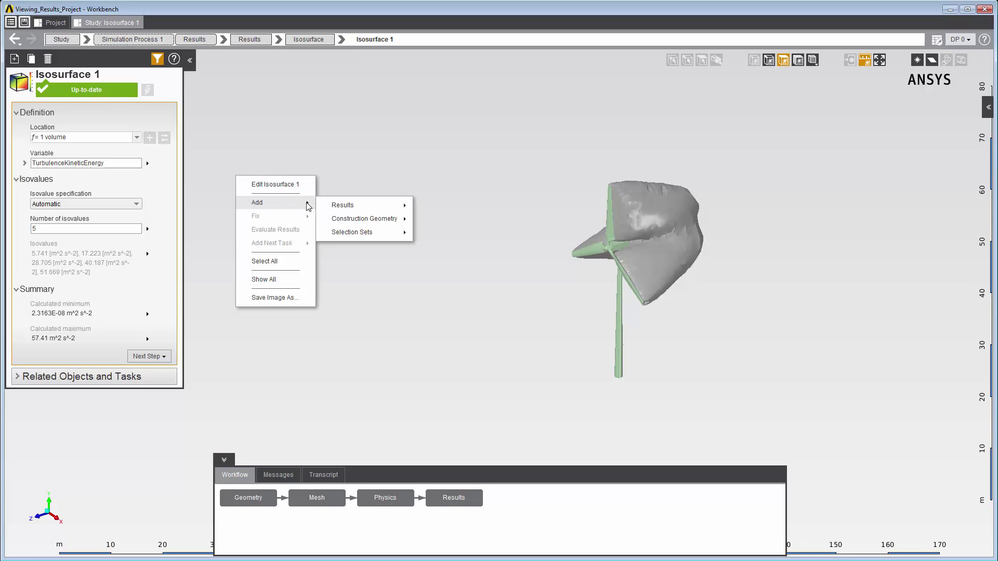
mouse_move(349, 204)
left_click(419, 204)
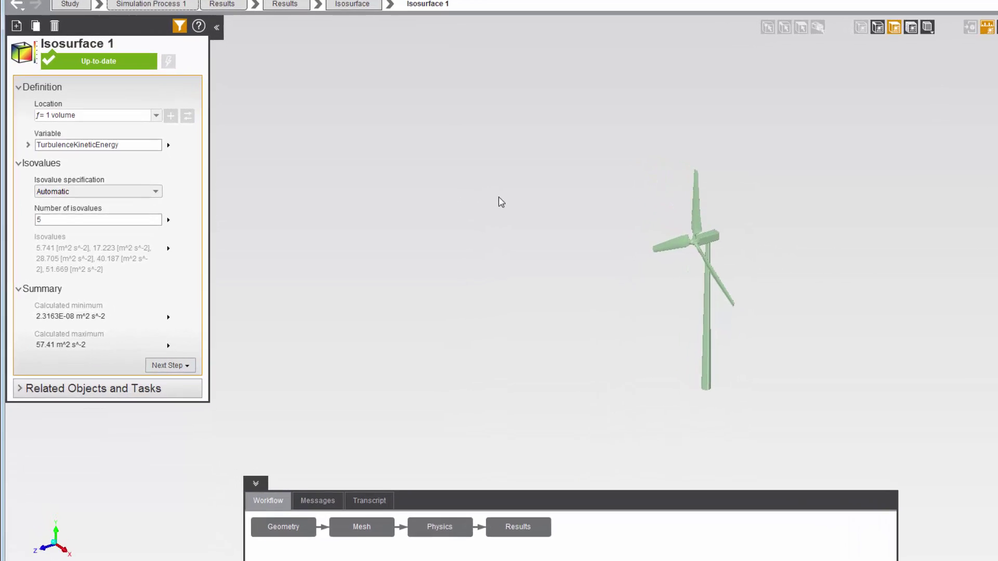
left_click(393, 217)
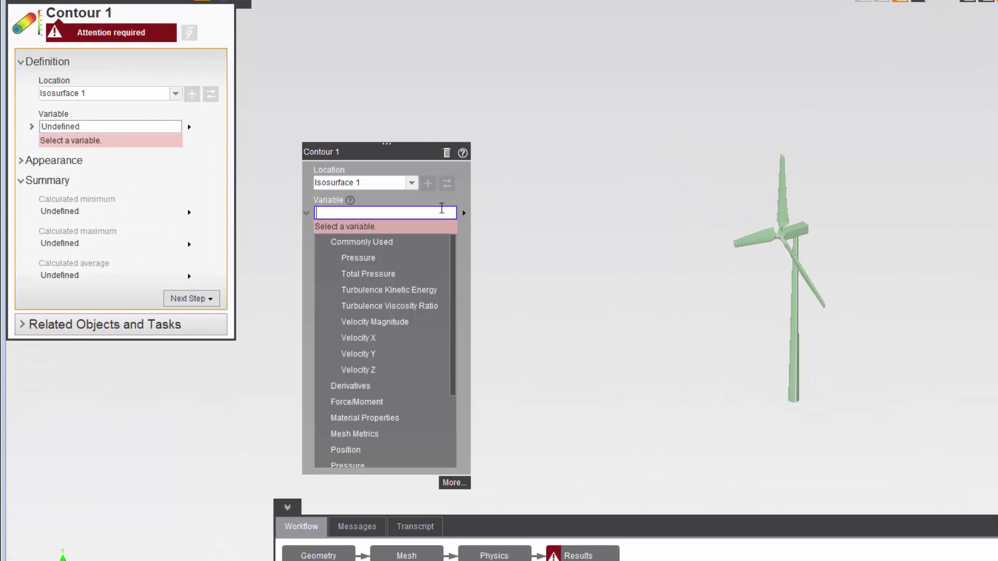
left_click(378, 255)
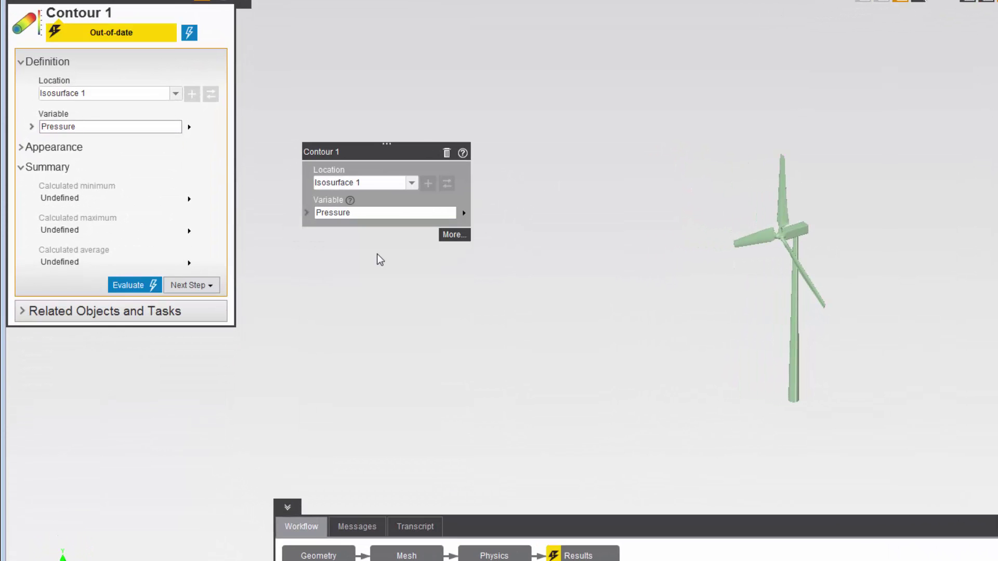
left_click(189, 32)
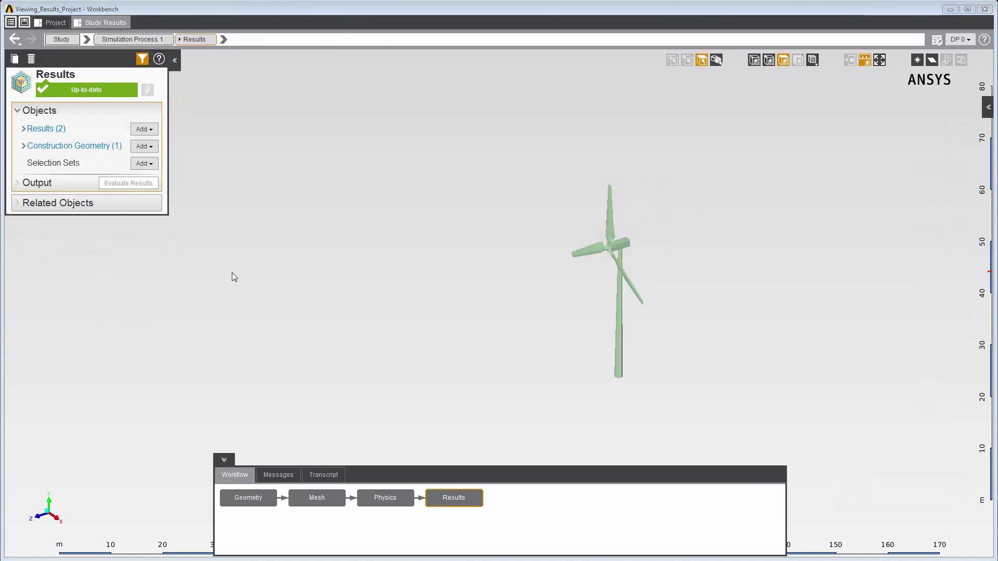
Add a Vector result with Velocity as its variable
right_click(232, 274)
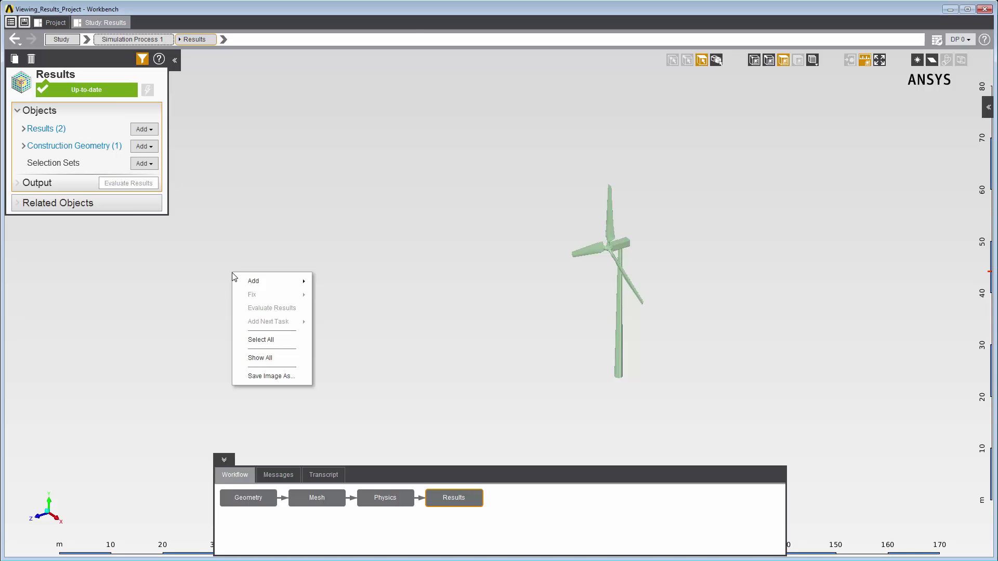
mouse_move(253, 281)
mouse_move(345, 284)
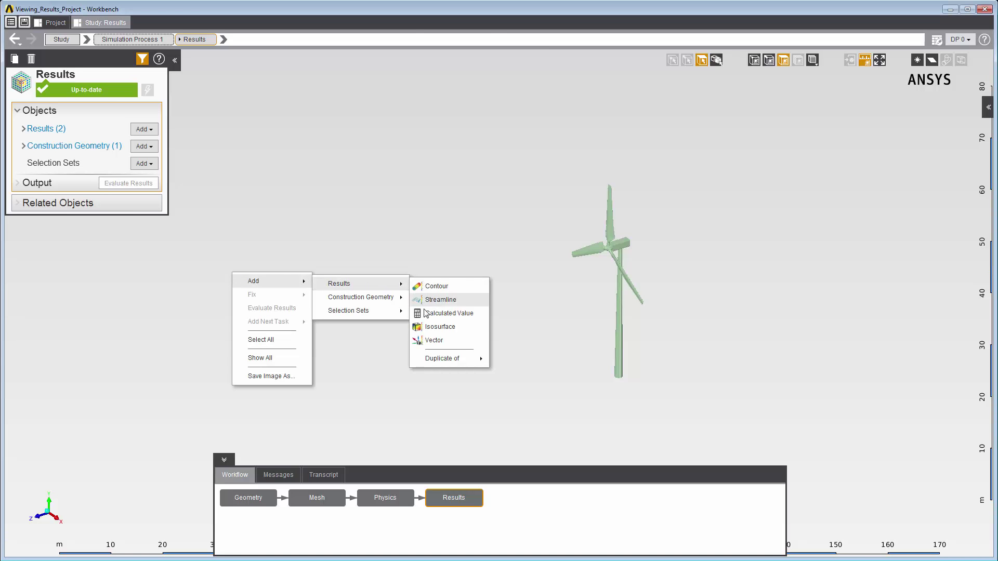
left_click(429, 339)
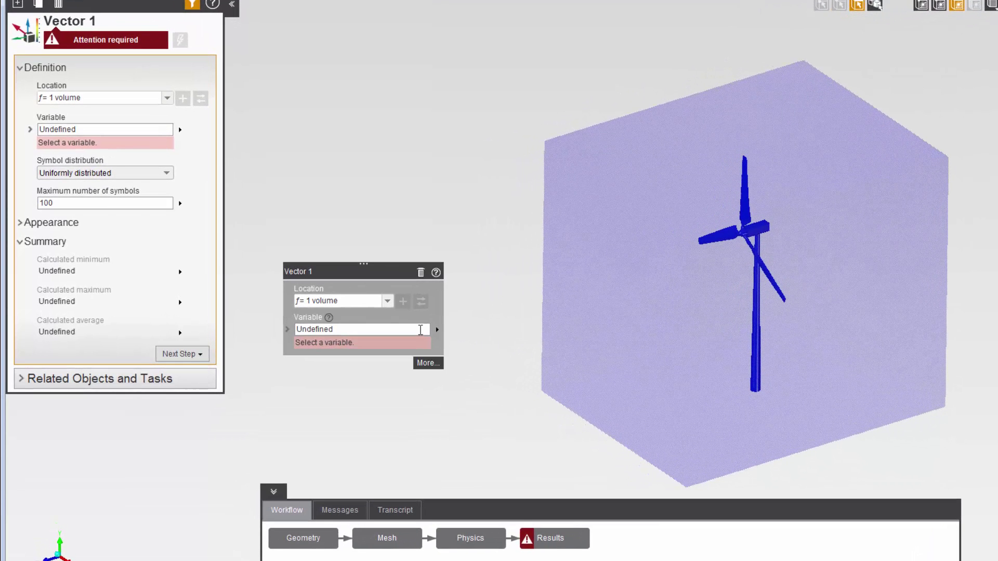
left_click(418, 329)
left_click(348, 372)
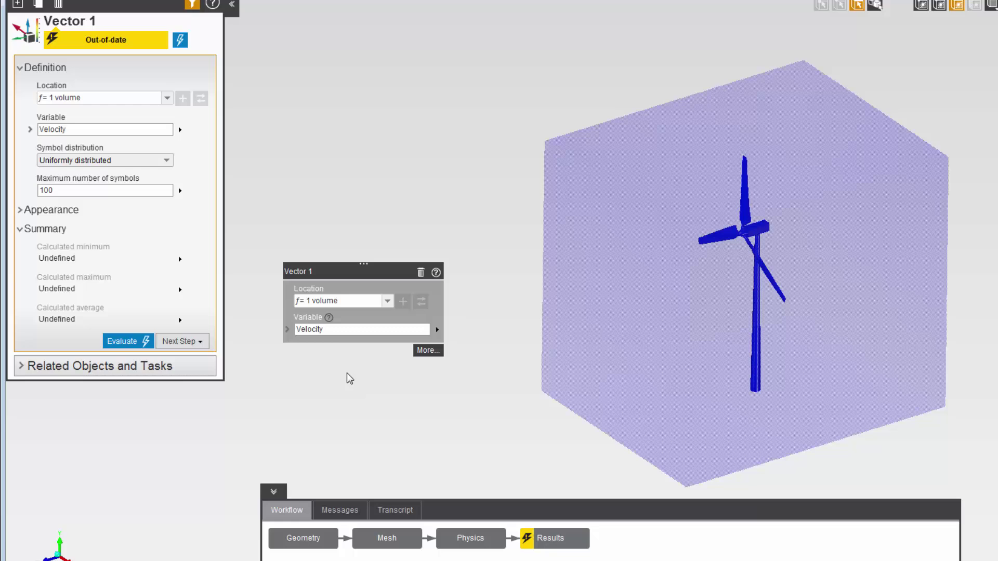
Distribute the velocity vector symbols based on mesh at every 7th element and evaluate
left_click(165, 161)
left_click(158, 203)
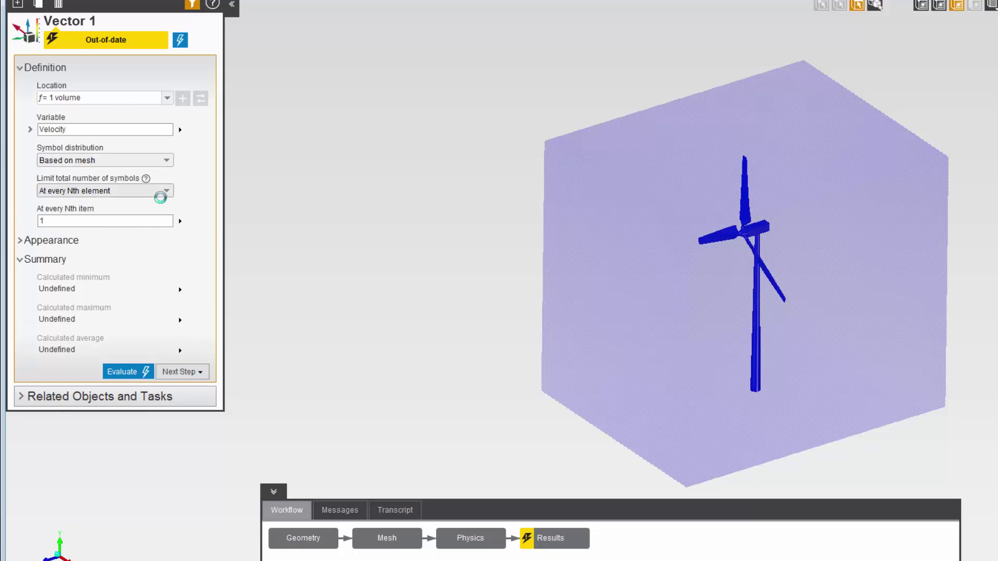
left_click(169, 220)
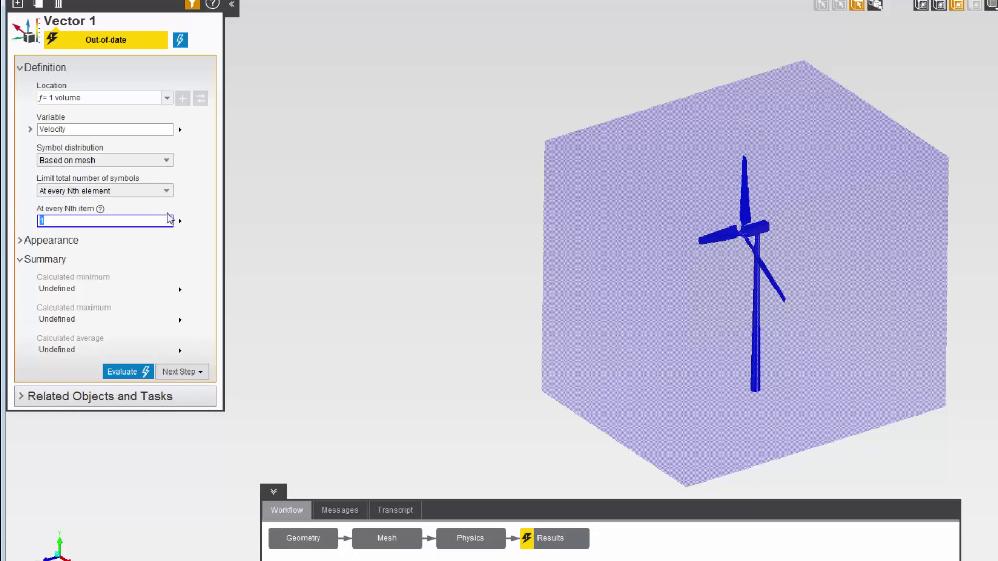
type("7")
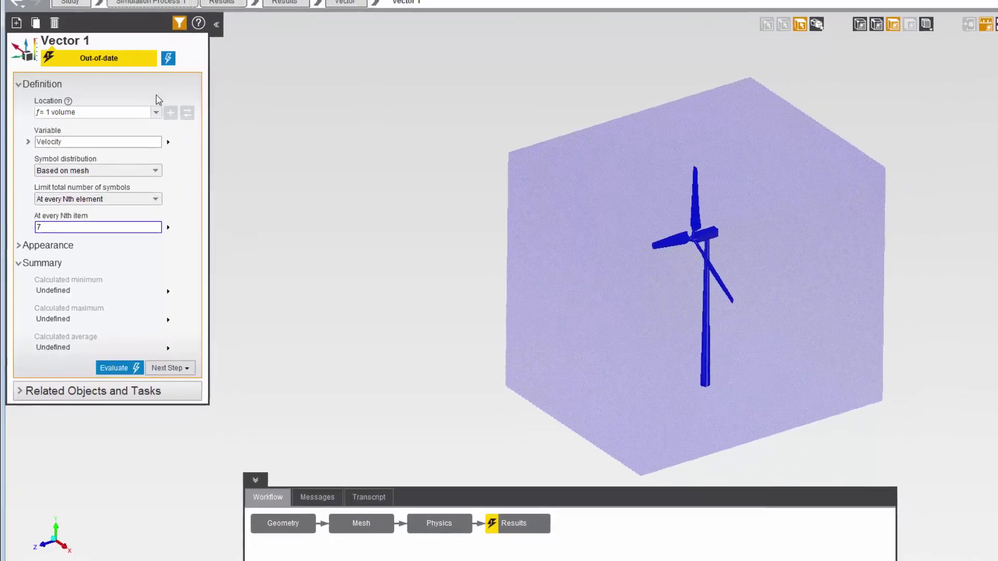
left_click(180, 40)
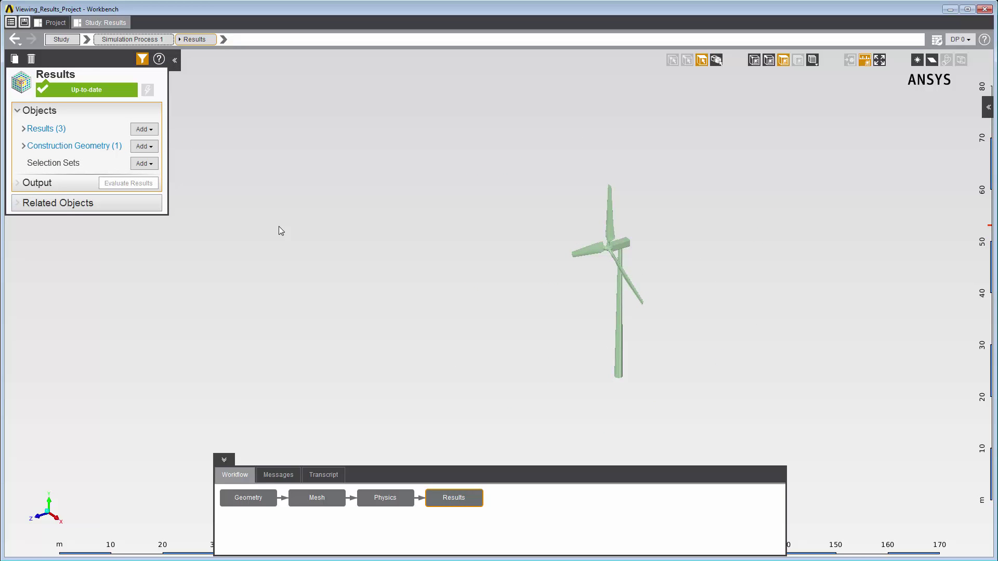
Add a Streamline result with about 50 seed points seeded from Inlet 1
right_click(280, 231)
mouse_move(300, 235)
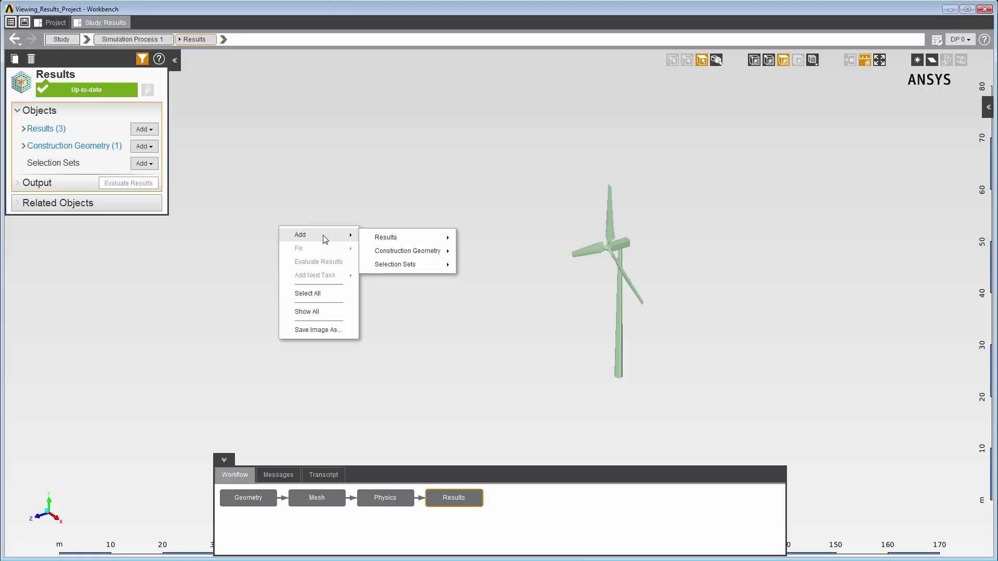
mouse_move(389, 241)
left_click(478, 254)
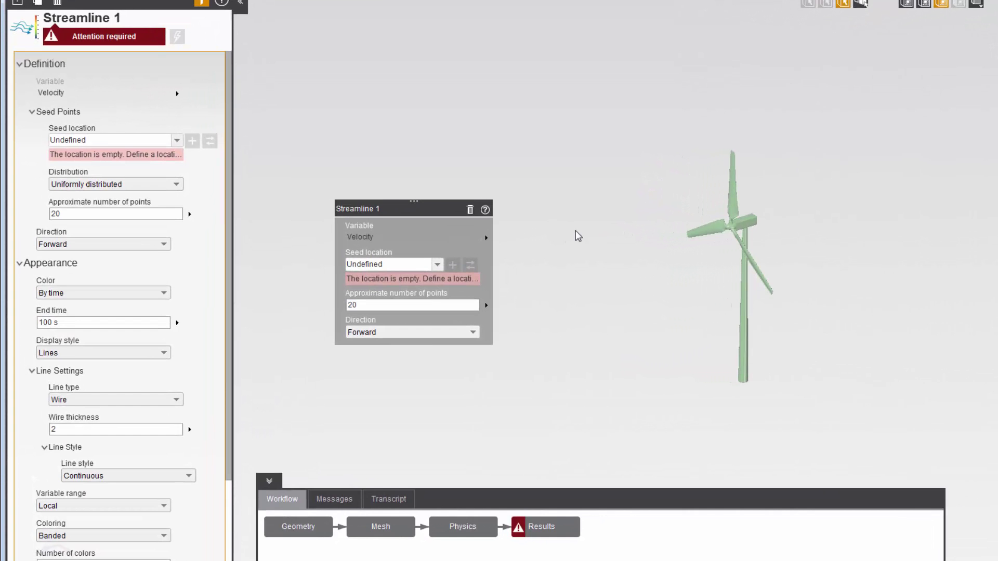
left_click(467, 303)
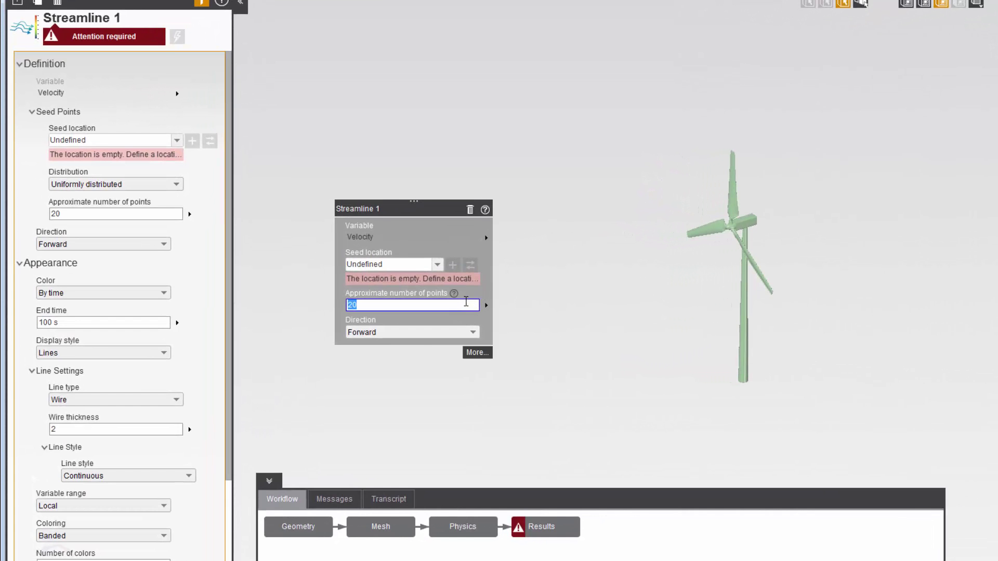
type("50")
left_click(437, 265)
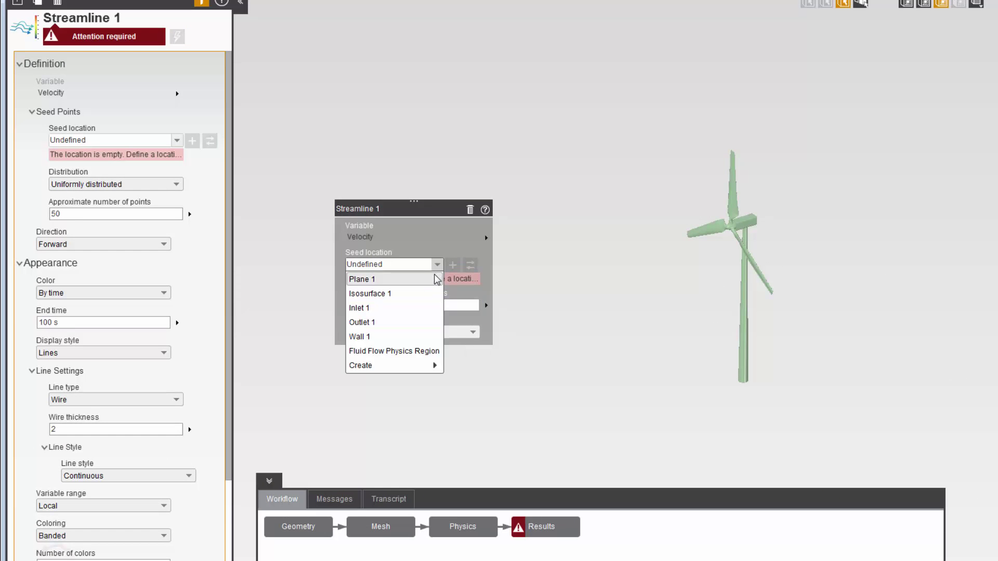
left_click(422, 302)
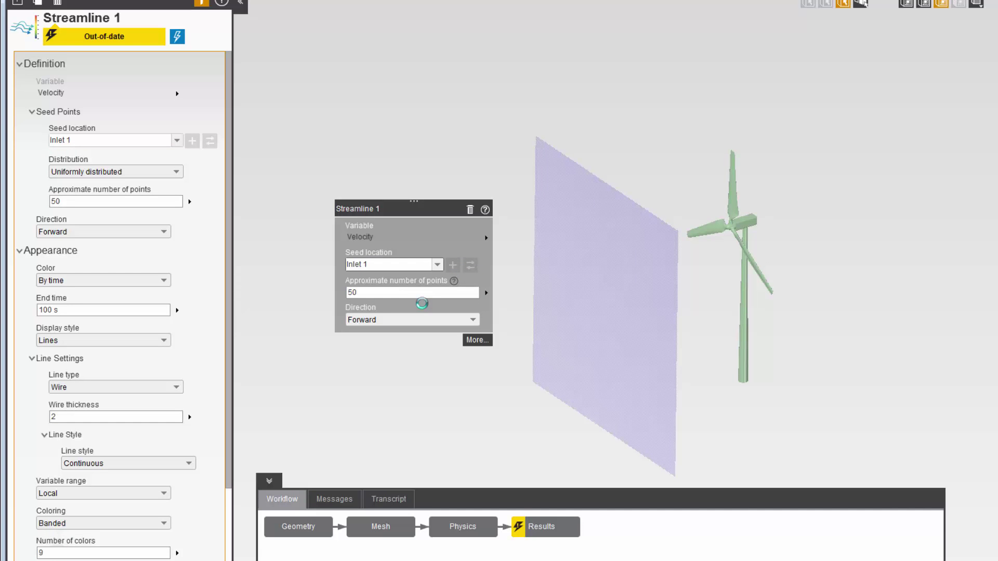
Distribute the streamline seed points based on mesh with N 3 and evaluate
left_click(177, 172)
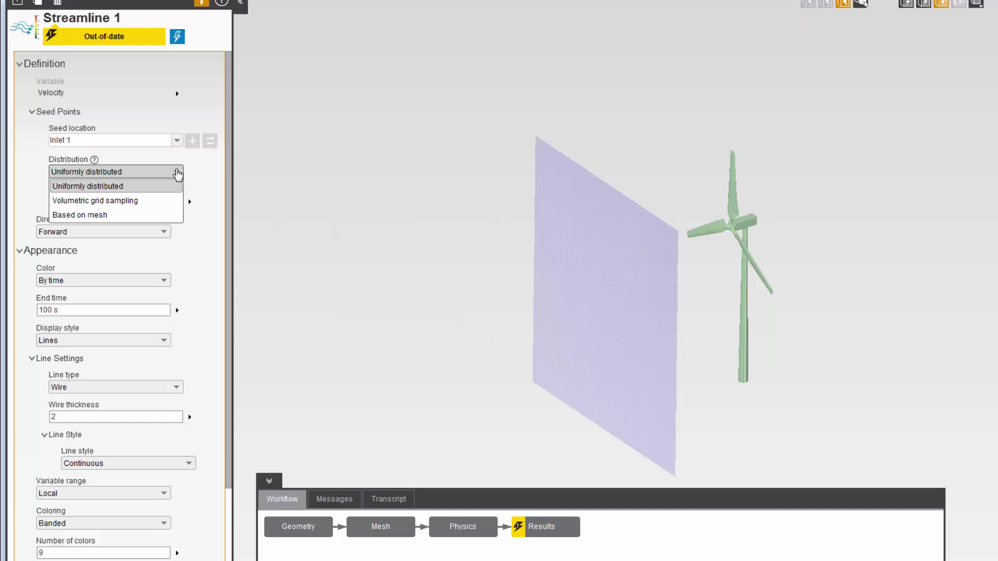
left_click(163, 215)
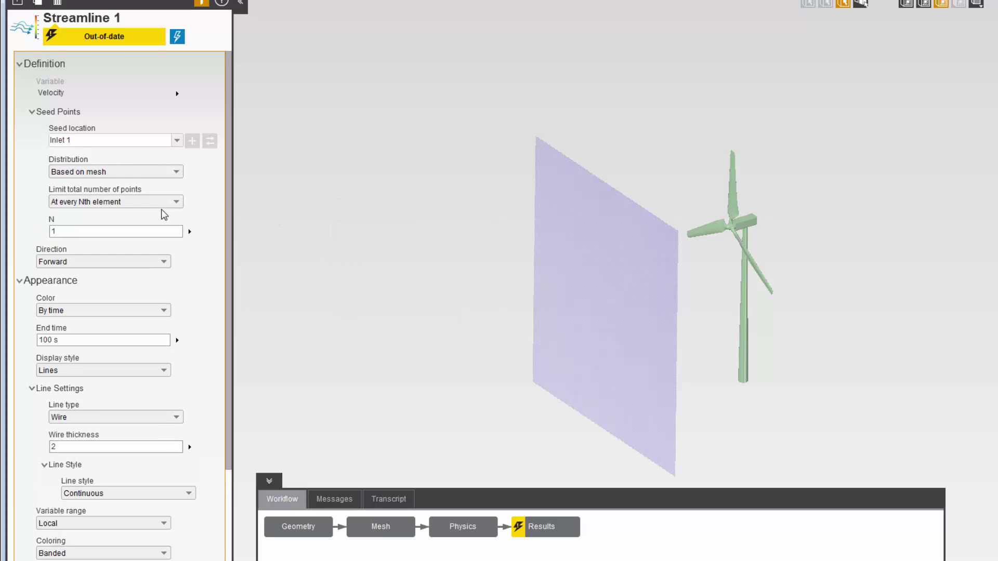
left_click(146, 232)
type("3")
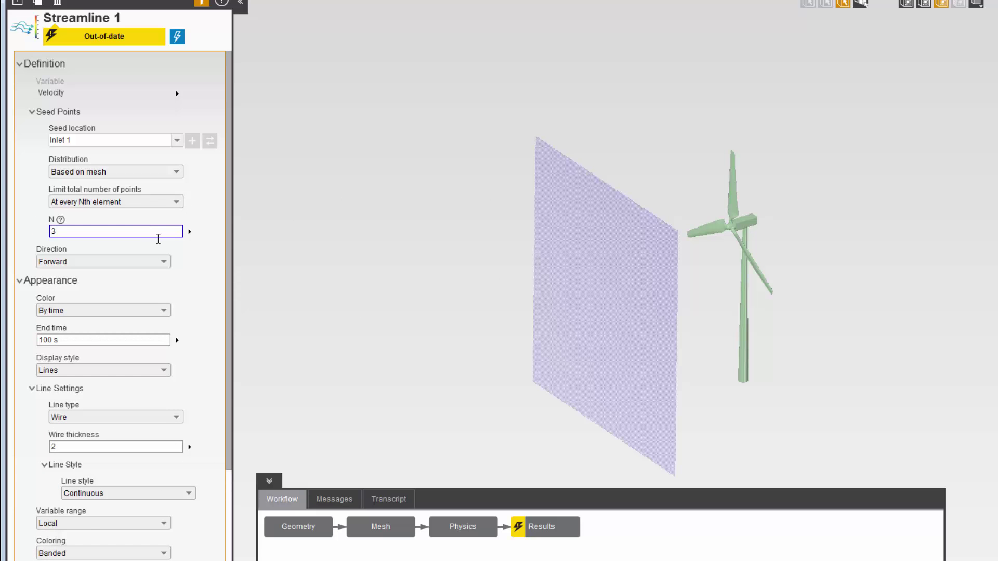
left_click(177, 41)
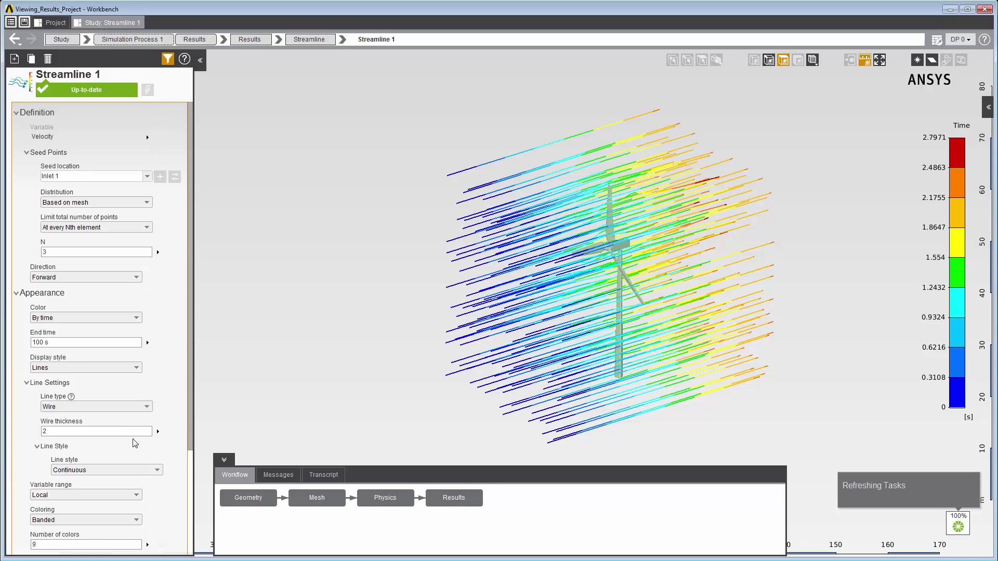
Set Streamline 1's line style to Segments and animate the streamlines
left_click(139, 471)
left_click(130, 494)
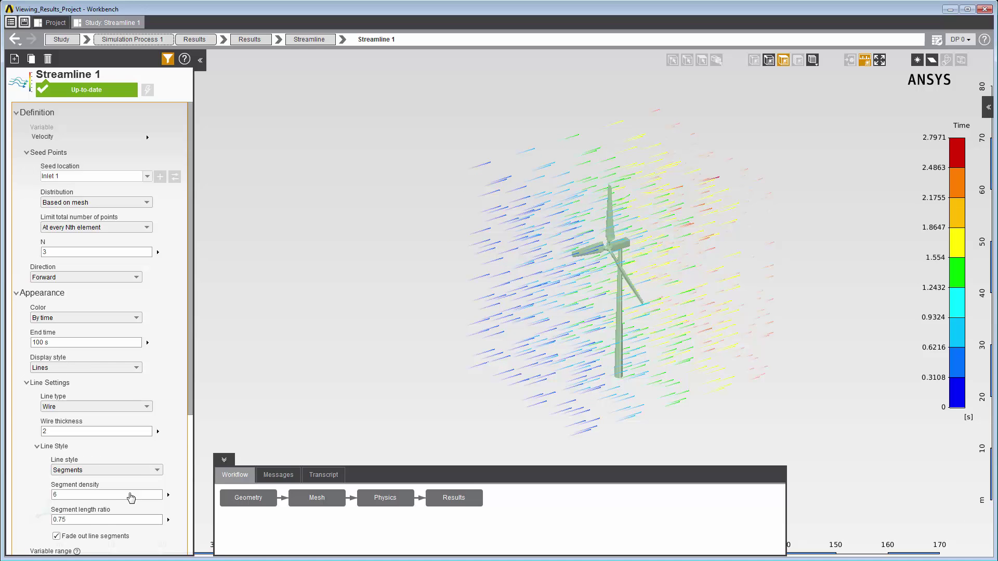
right_click(291, 302)
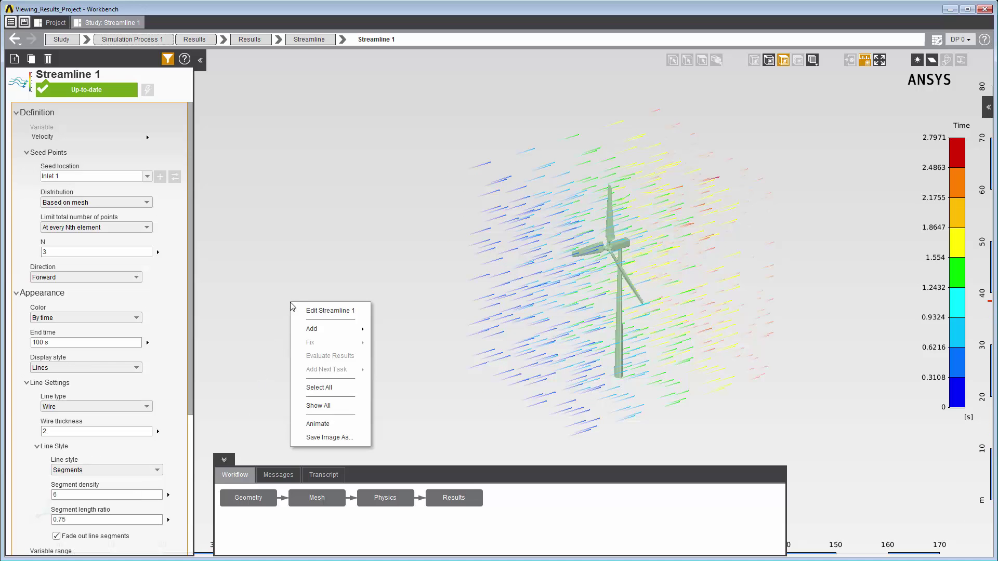
left_click(306, 425)
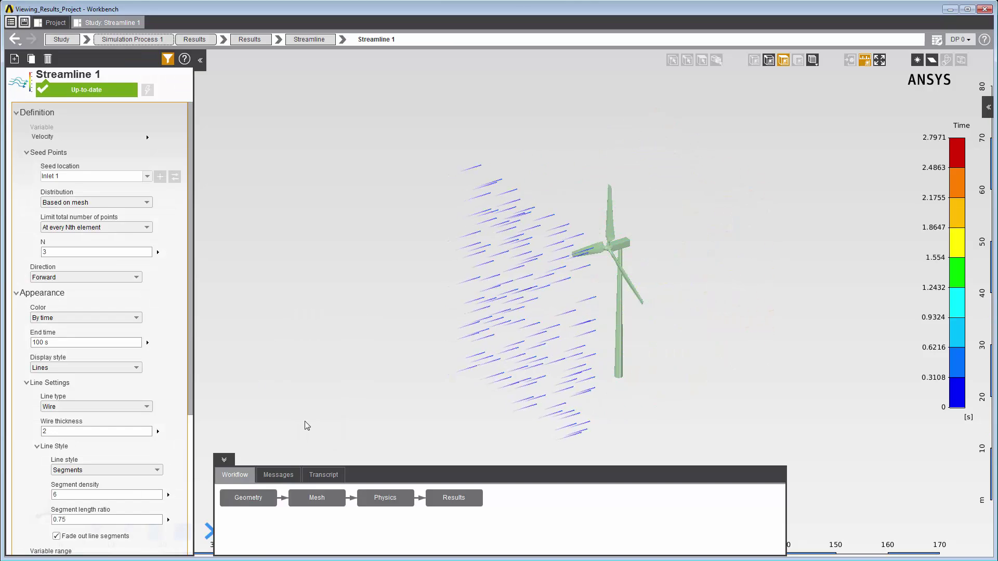